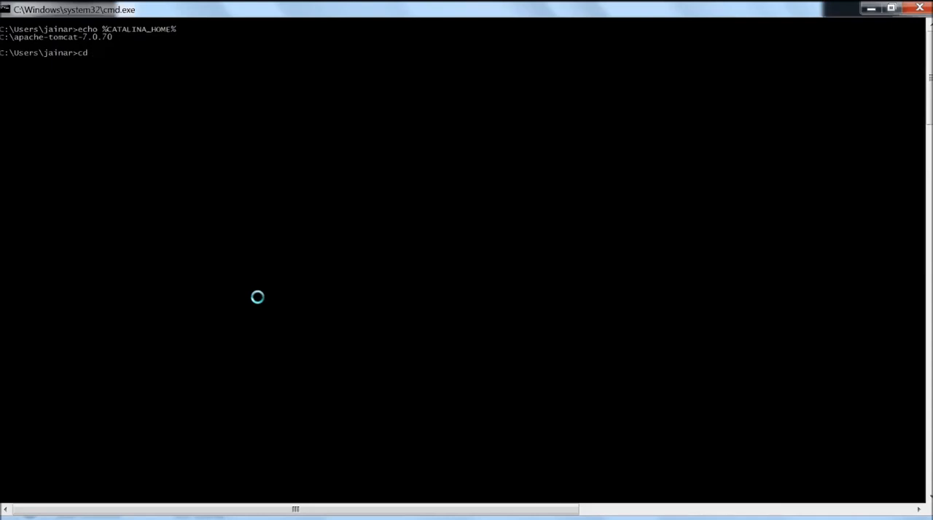
Copy %CATALINA_HOME% from the earlier echo command into the cd command and change to the Tomcat home directory
right_click(148, 52)
left_click(161, 62)
left_click_drag(102, 29, 175, 30)
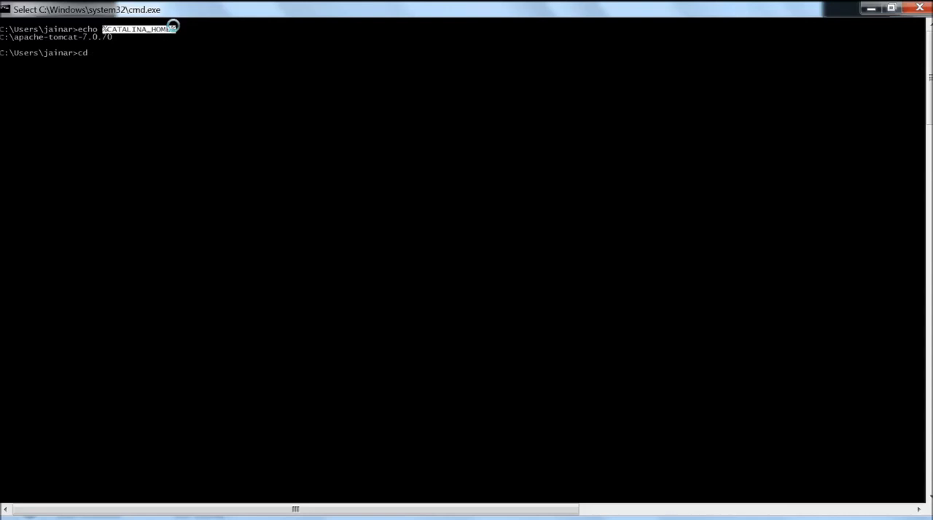
right_click(173, 27)
left_click(143, 48)
right_click(144, 48)
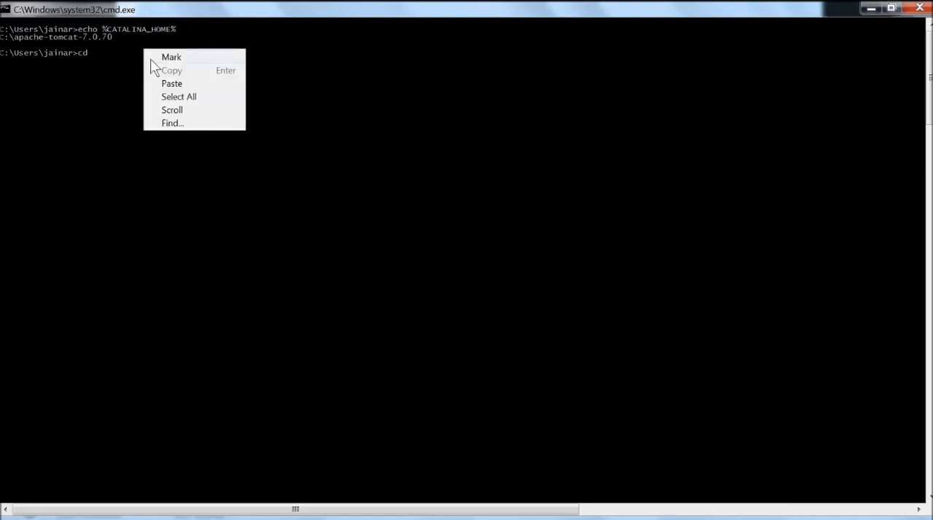
left_click(153, 82)
key("Return")
key("Return")
key("Return")
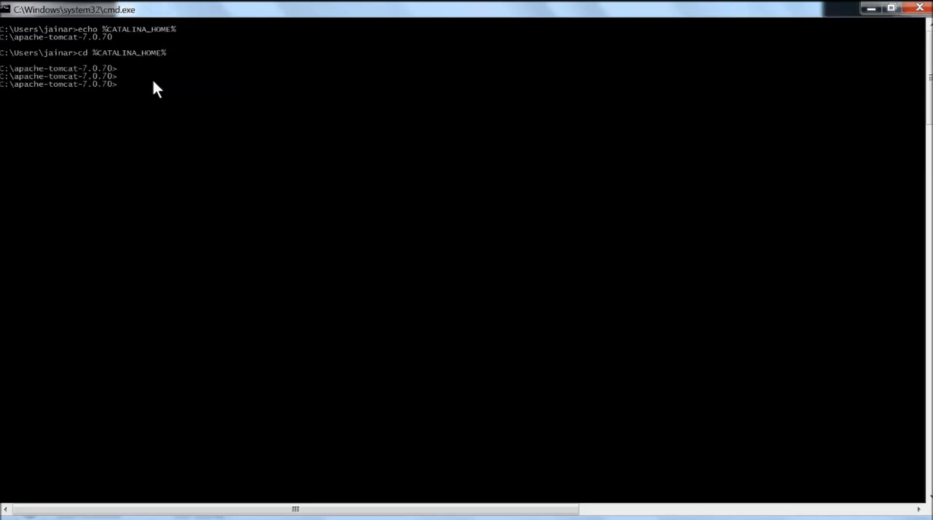
Change into Tomcat's bin folder and from there into the sibling folder with cd ../conf
type("cd bin")
key("Return")
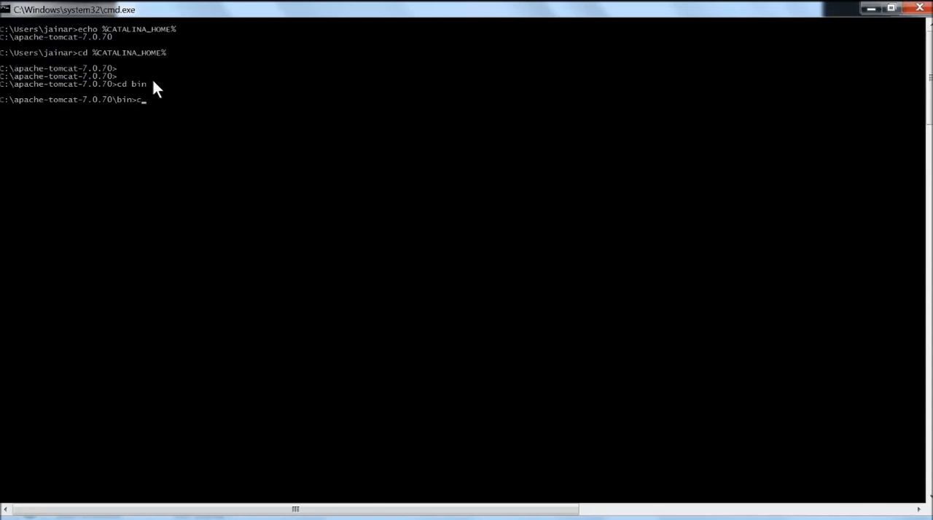
type("conf")
key("Return")
key("Return")
List the tomcat-users.xml file in the conf folder and view its contents in the ConTEXT editor
key("Return")
type("dir tom")
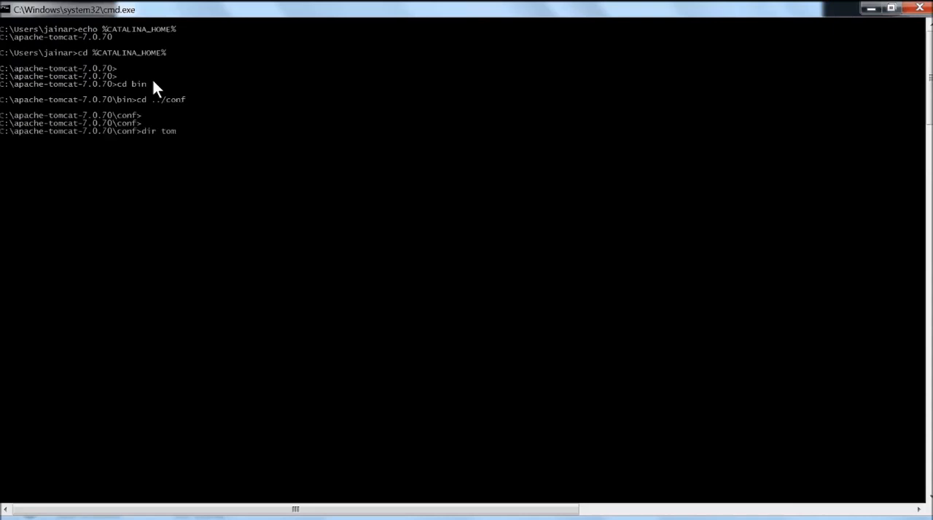
key("Tab")
key("Return")
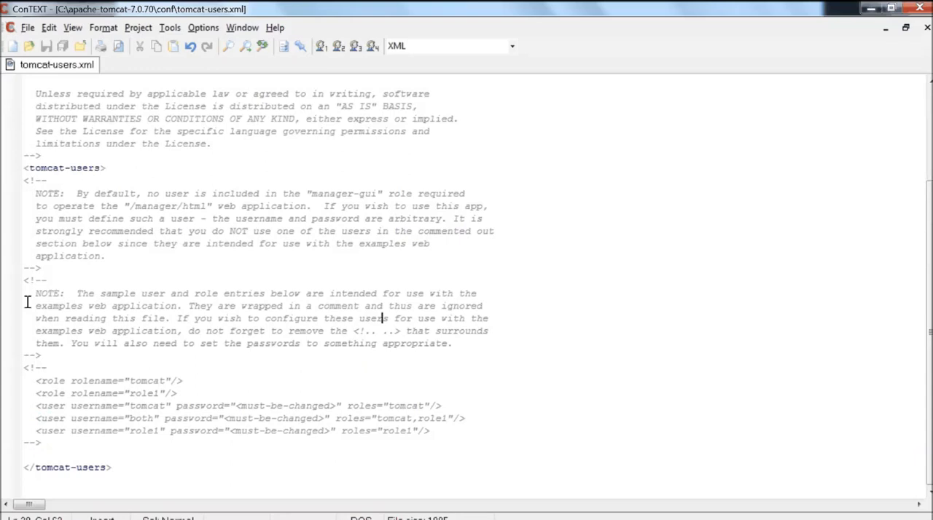
key("ctrl+z")
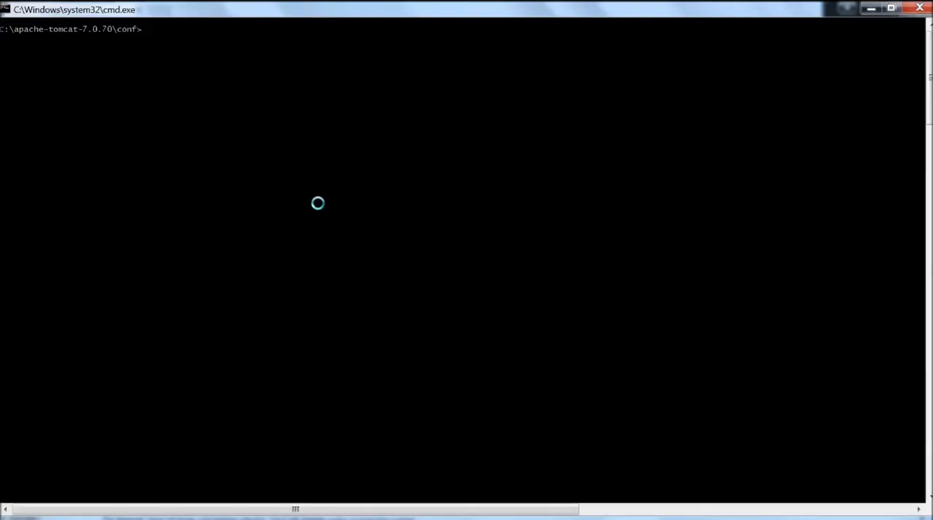
In the Command Prompt, change to the ../bin folder and start Tomcat with startup.bat
type("cd b")
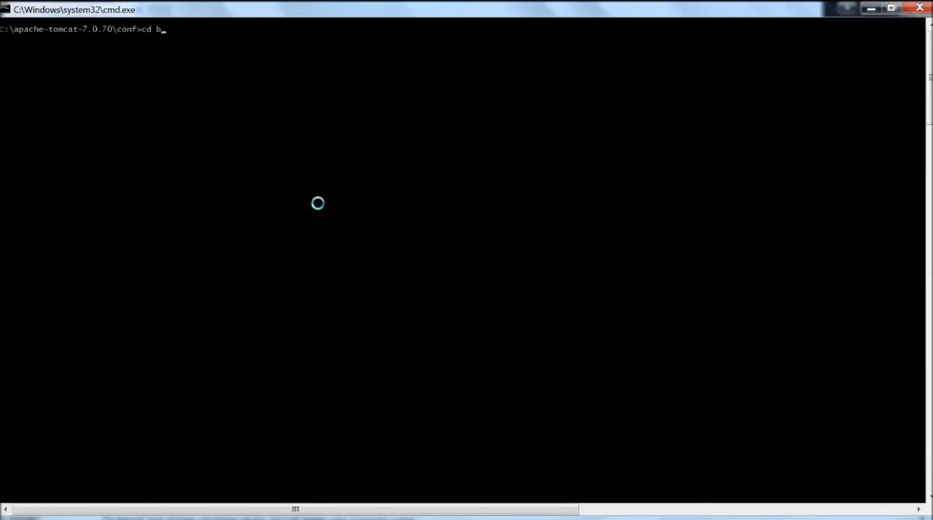
key("BackSpace")
type("../bin")
key("Return")
type("c")
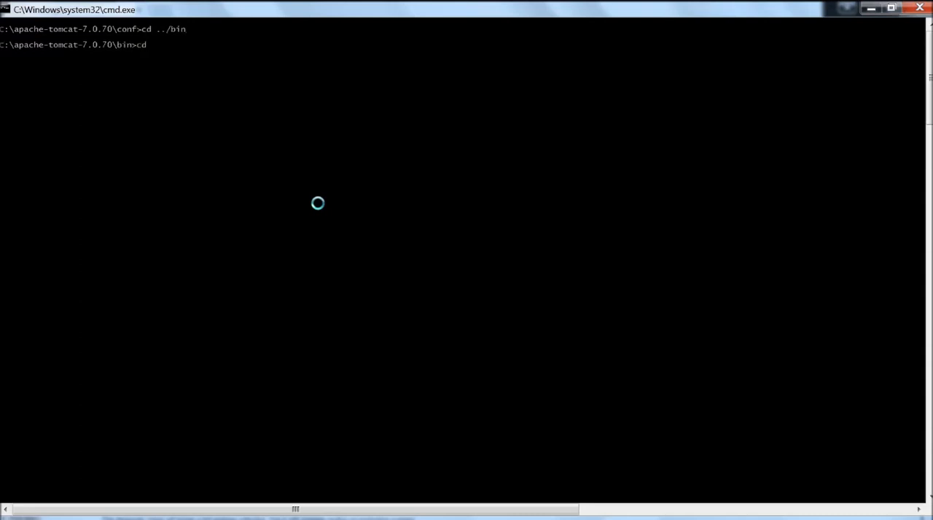
type("startup.bat")
key("Return")
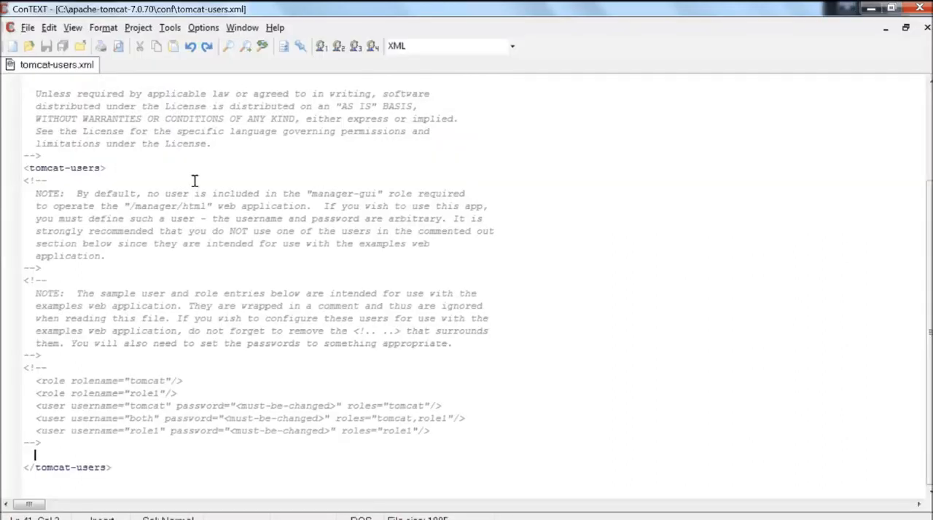
In tomcat-users.xml, paste the manager-gui and manager-script roles plus an admin user with password and both roles before the closing tag, and save
key("ctrl+v")
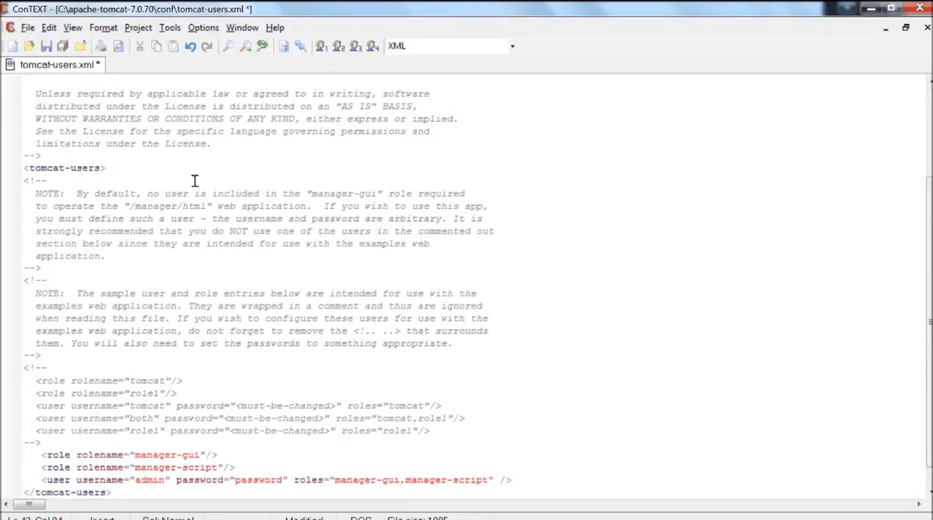
key("ctrl+s")
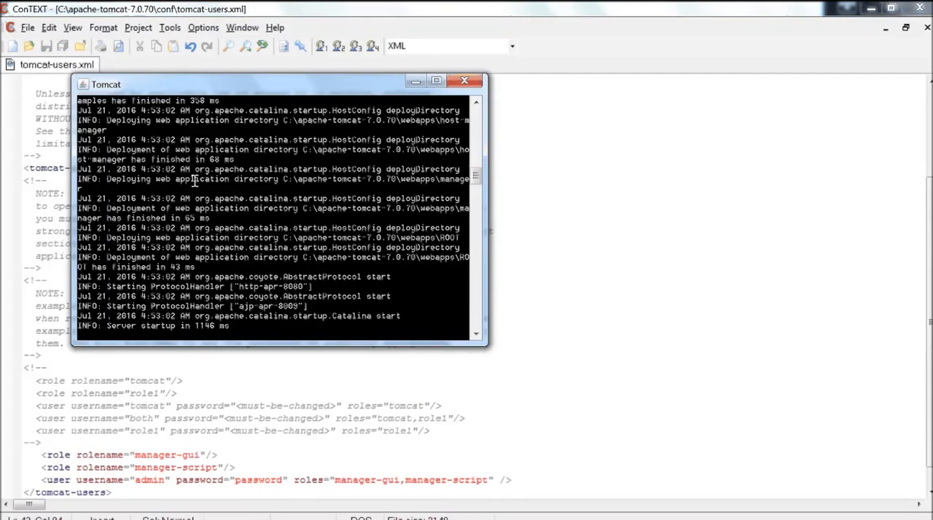
Return to the Command Prompt and run startup.bat again to restart Tomcat with the saved user configuration
key("ctrl+c")
key("alt+Tab")
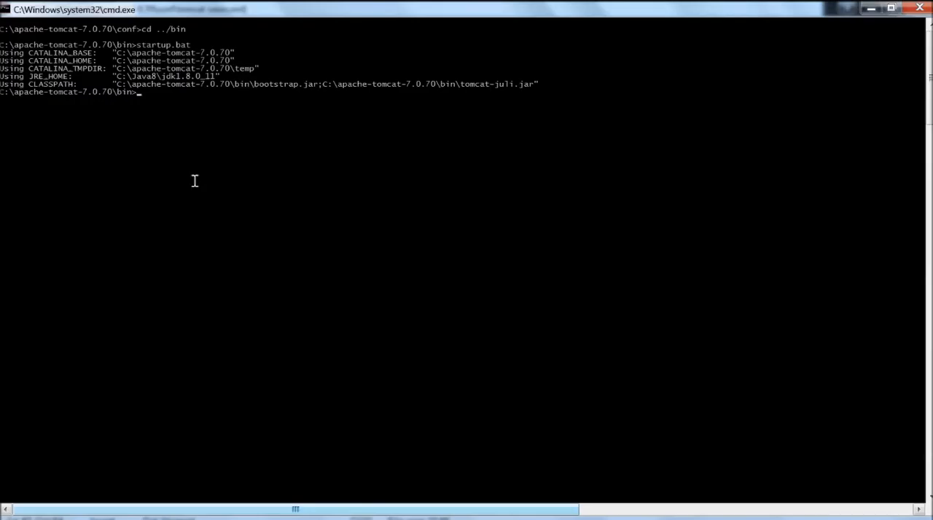
key("Up")
key("Return")
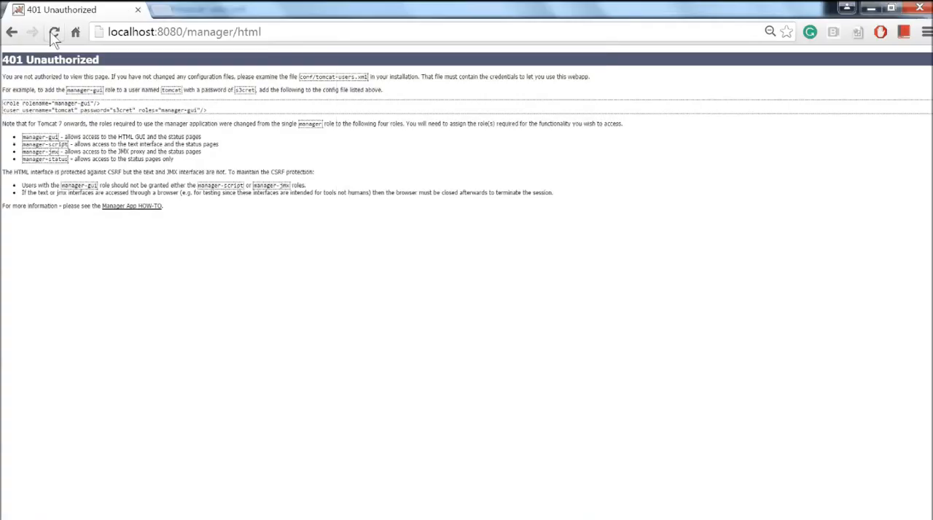
Reload localhost:8080/manager/html in the browser and log in with user name admin and the account password
left_click(54, 36)
key("BackSpace")
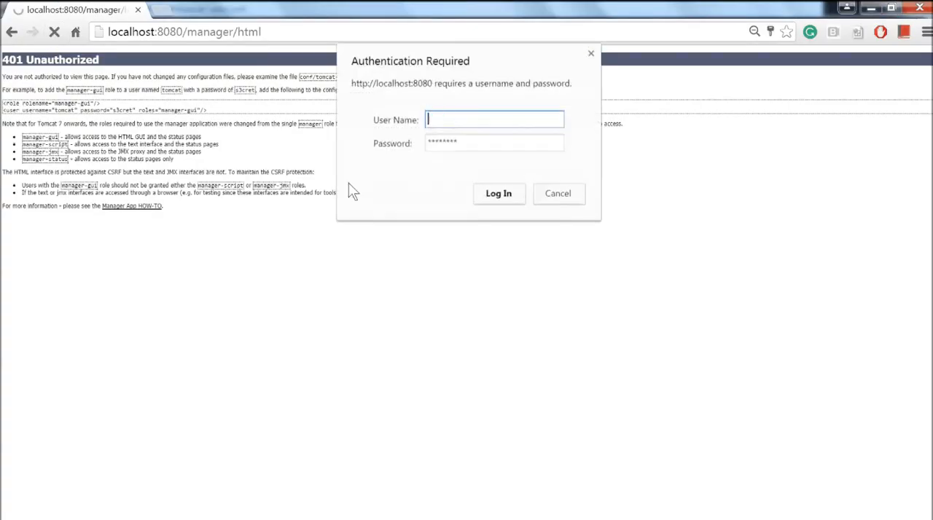
key("Tab")
key("BackSpace")
key("shift+Tab")
type("admin")
key("Tab")
type("ad")
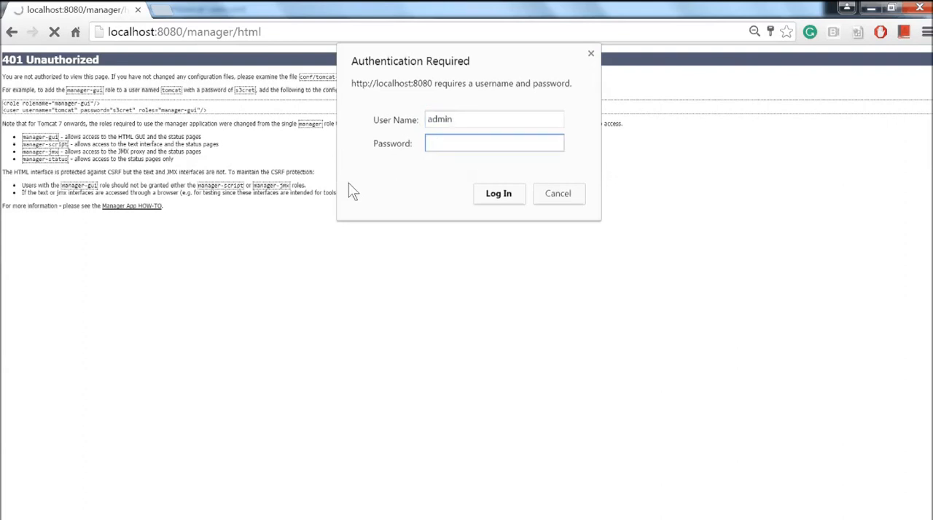
type("******")
left_click(506, 194)
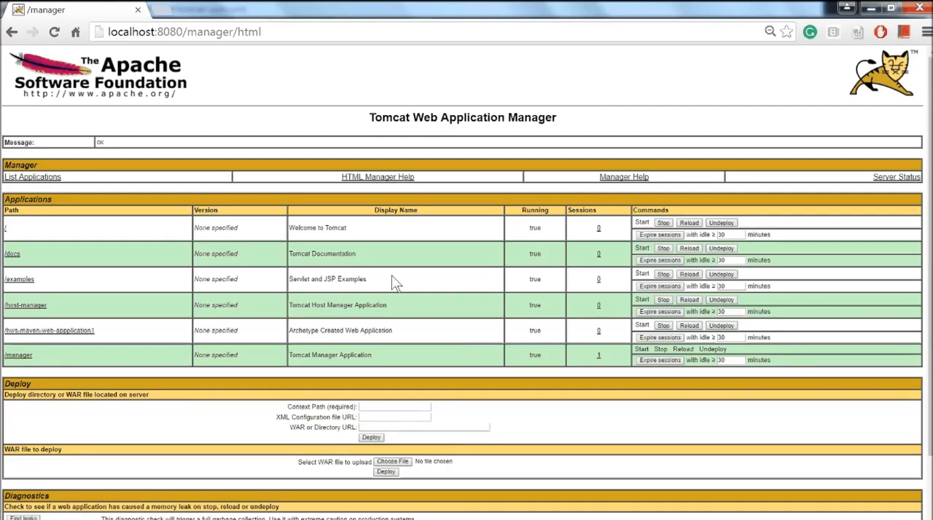
Open the Server Status page and examine the JVM memory pools and their memory types
left_click(901, 177)
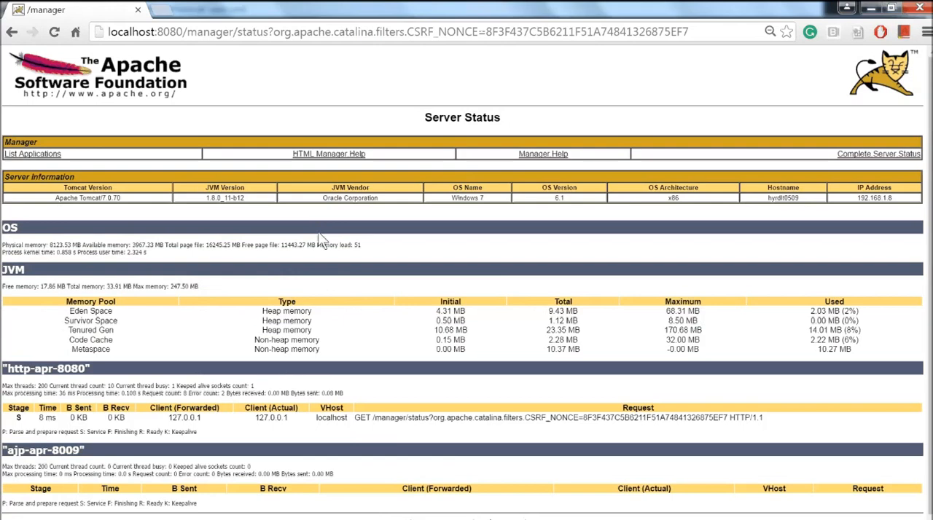
scroll(322, 242, "down", 1)
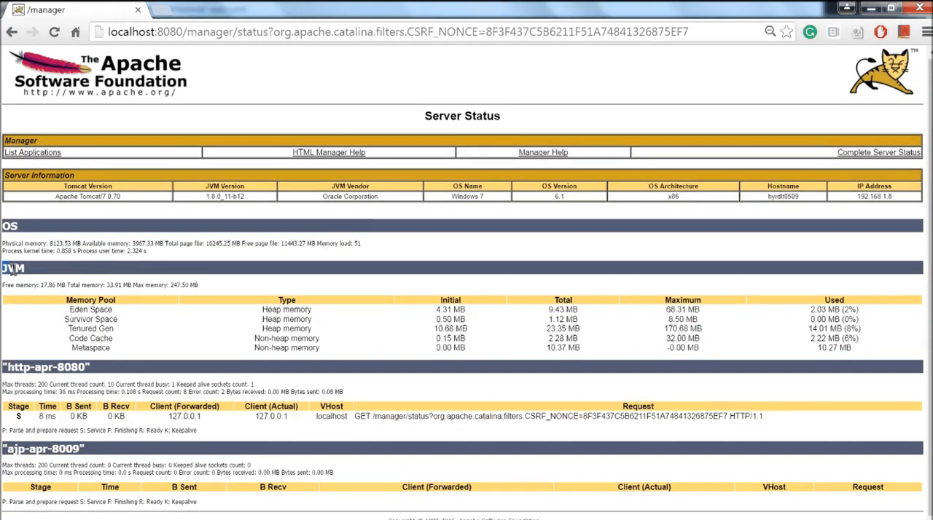
left_click_drag(3, 269, 22, 269)
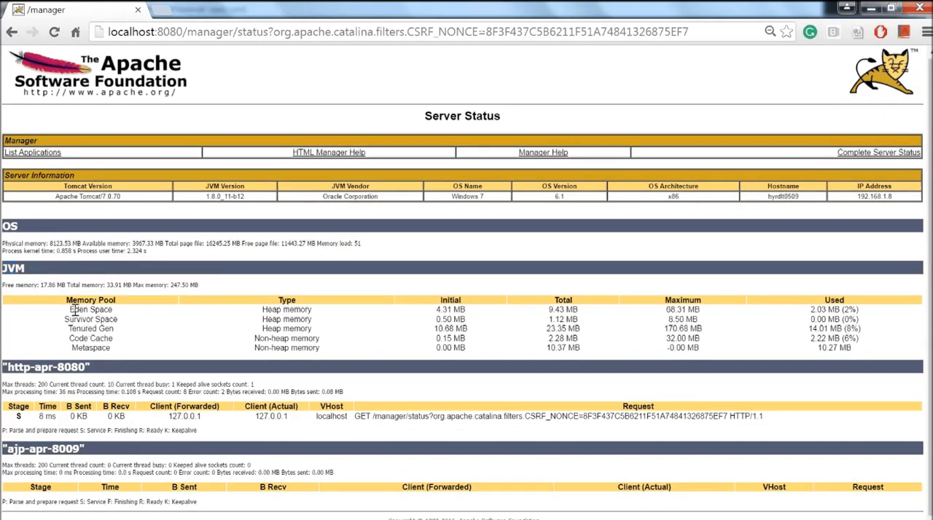
left_click_drag(72, 306, 111, 331)
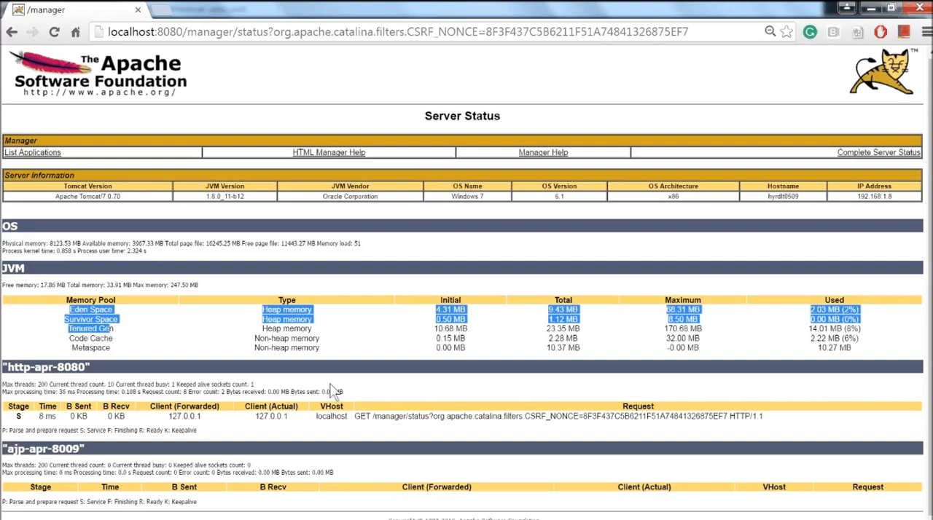
left_click(352, 365)
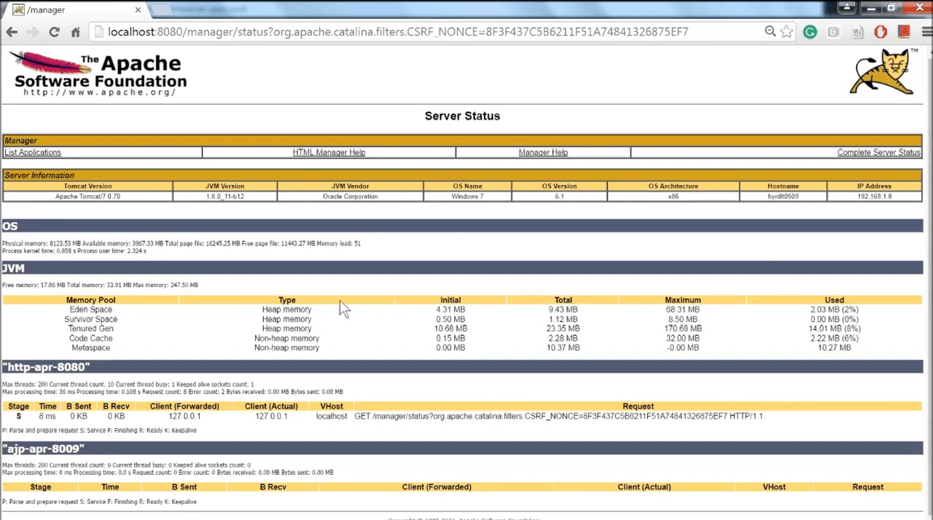
mouse_move(260, 310)
left_mouse_down()
mouse_move(396, 372)
mouse_move(330, 351)
mouse_move(252, 301)
left_mouse_up()
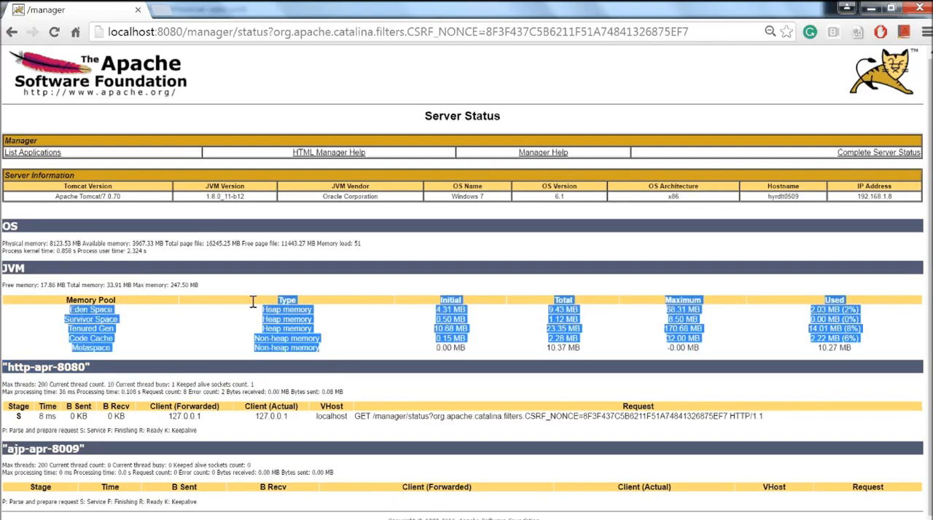
left_click(252, 301)
mouse_move(262, 310)
left_mouse_down()
mouse_move(323, 347)
mouse_move(263, 311)
left_mouse_up()
left_click(323, 352)
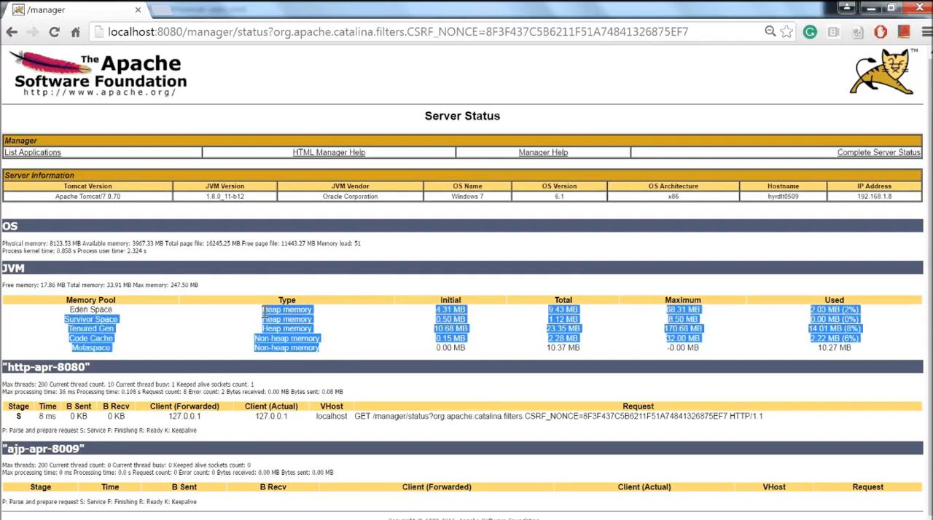
left_click(265, 311)
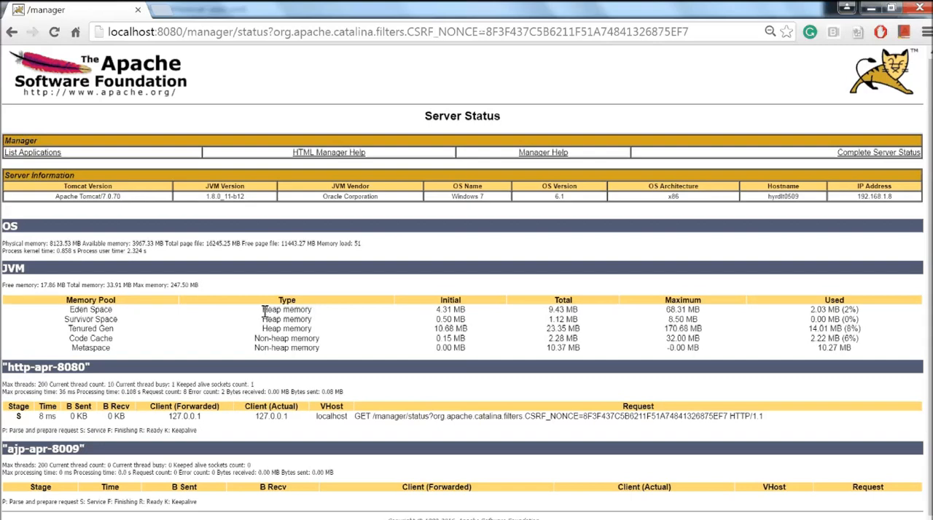
Return to the Web Application Manager and review the options for deploying a server directory or uploading a WAR file
left_click(12, 32)
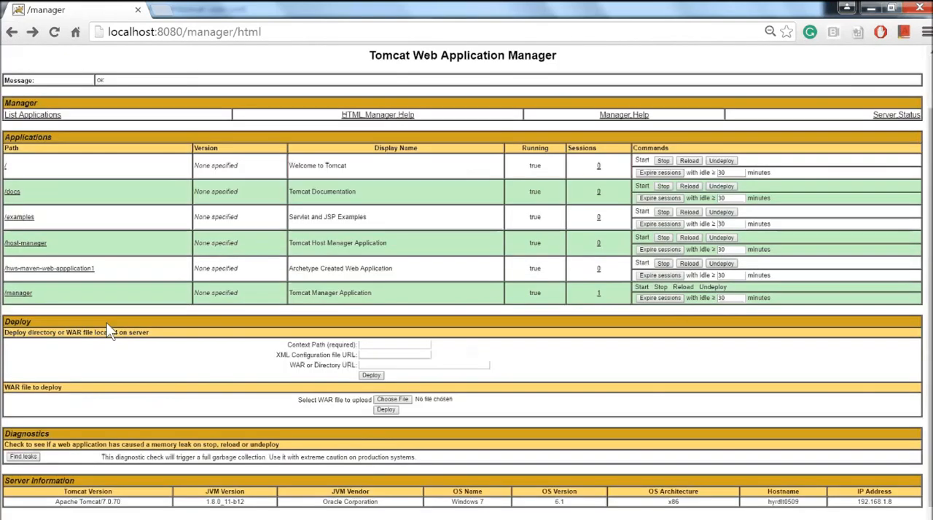
scroll(106, 326, "down", 1)
left_click_drag(11, 326, 119, 329)
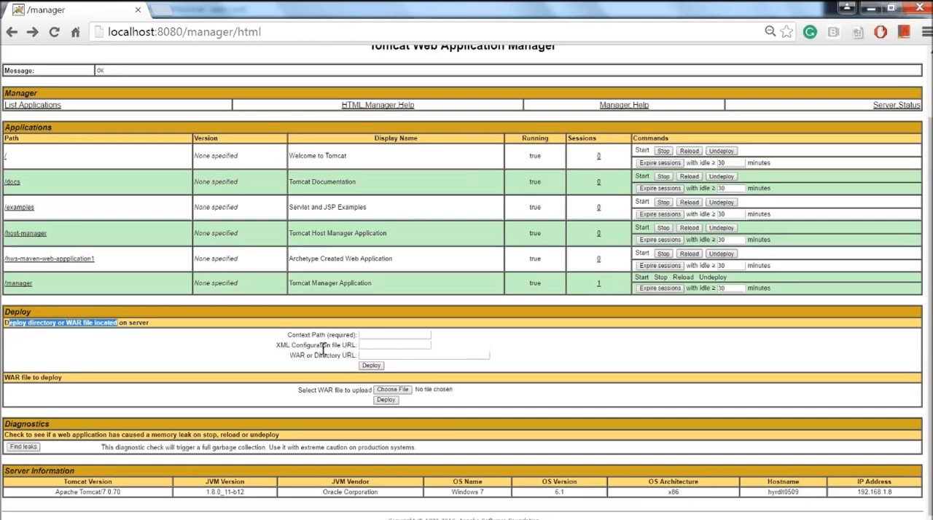
left_click(370, 354)
left_click(369, 354)
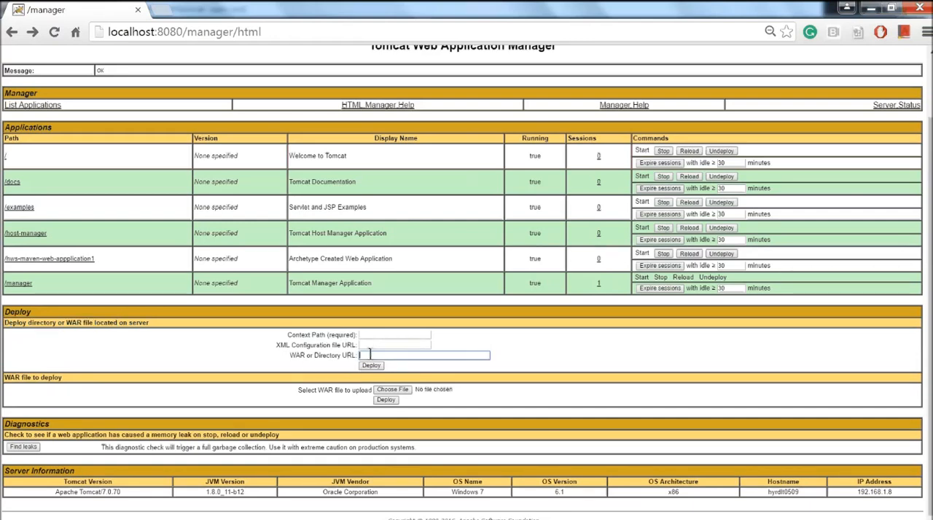
triple_click(310, 392)
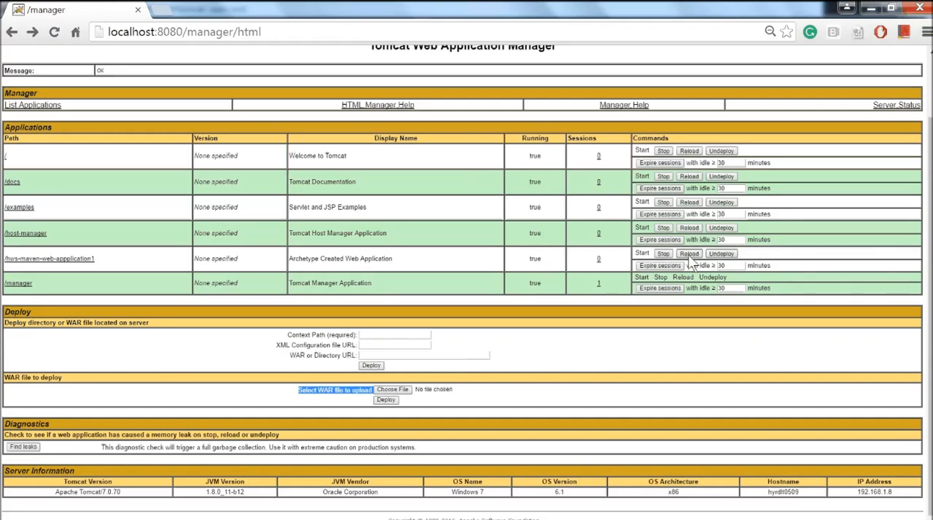
Stop the /hws-maven-web-appplication1 application and start it again, checking its running state each time
left_click(663, 253)
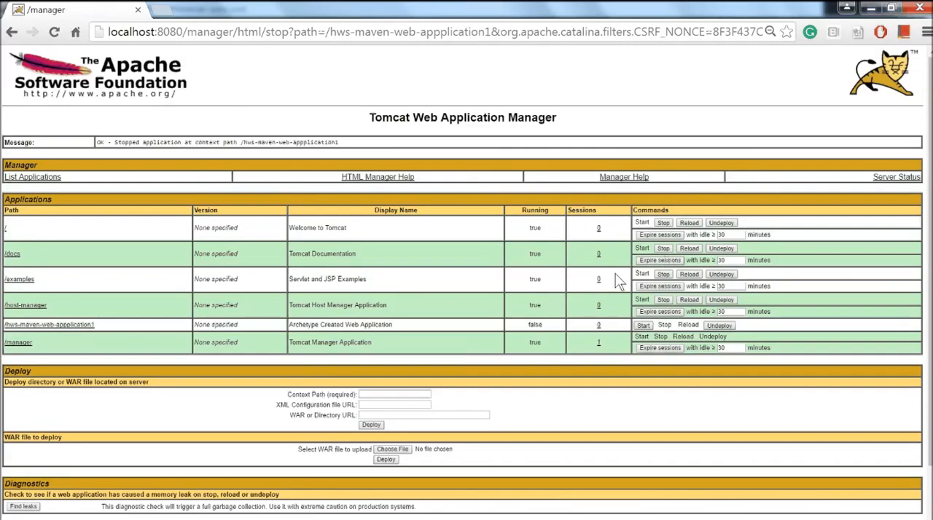
double_click(538, 325)
left_click(641, 326)
double_click(532, 331)
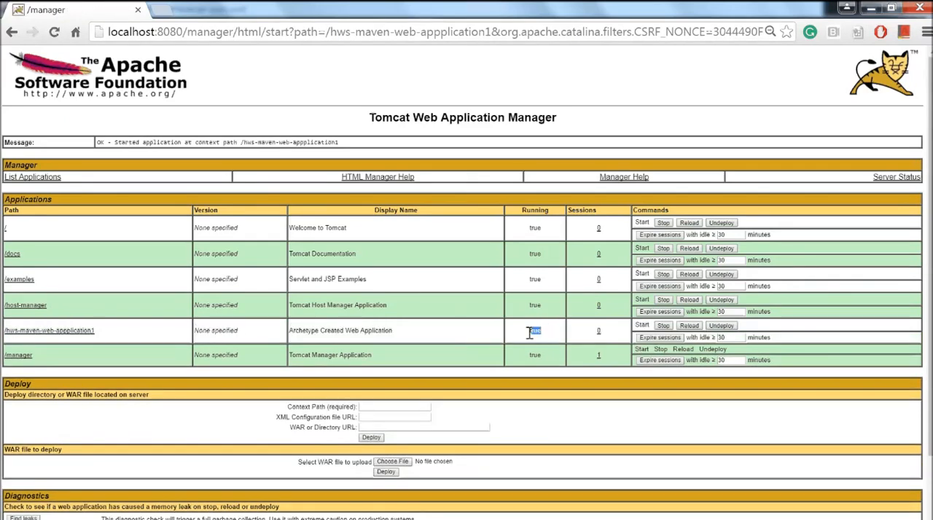
scroll(528, 335, "down", 1)
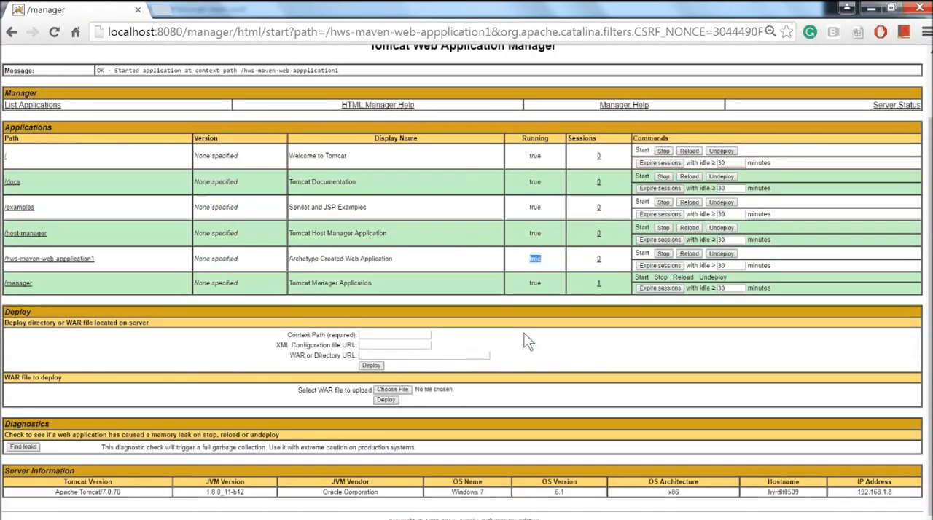
scroll(518, 327, "up", 1)
scroll(515, 325, "down", 1)
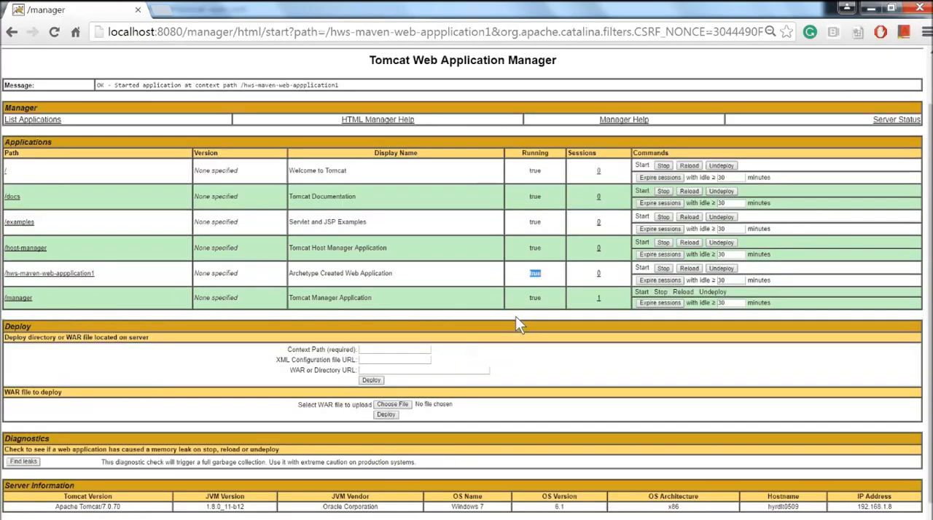
scroll(515, 325, "down", 1)
scroll(515, 325, "up", 1)
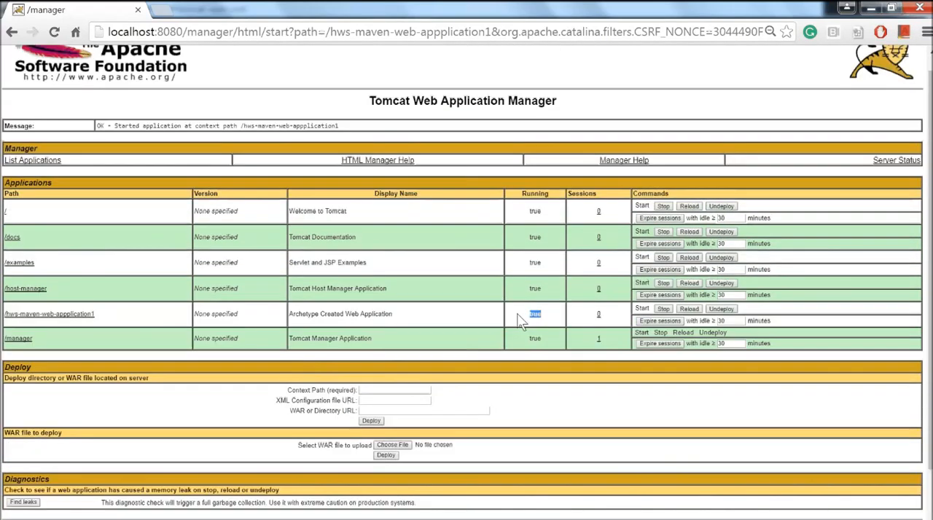